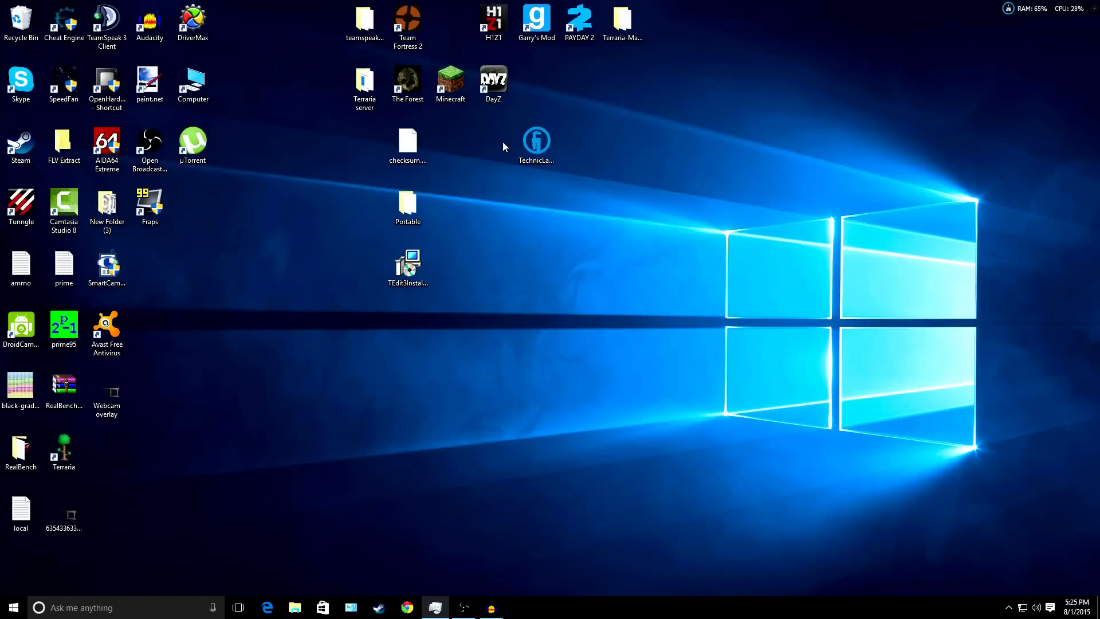
- Open Task Manager with Ctrl+Shift+Esc and maximize it on the Memory page (4.9 of 7.9 GB used)
{"action": "left_click_drag", "start_coordinate": [1048, 14], "coordinate": [633, 197]}
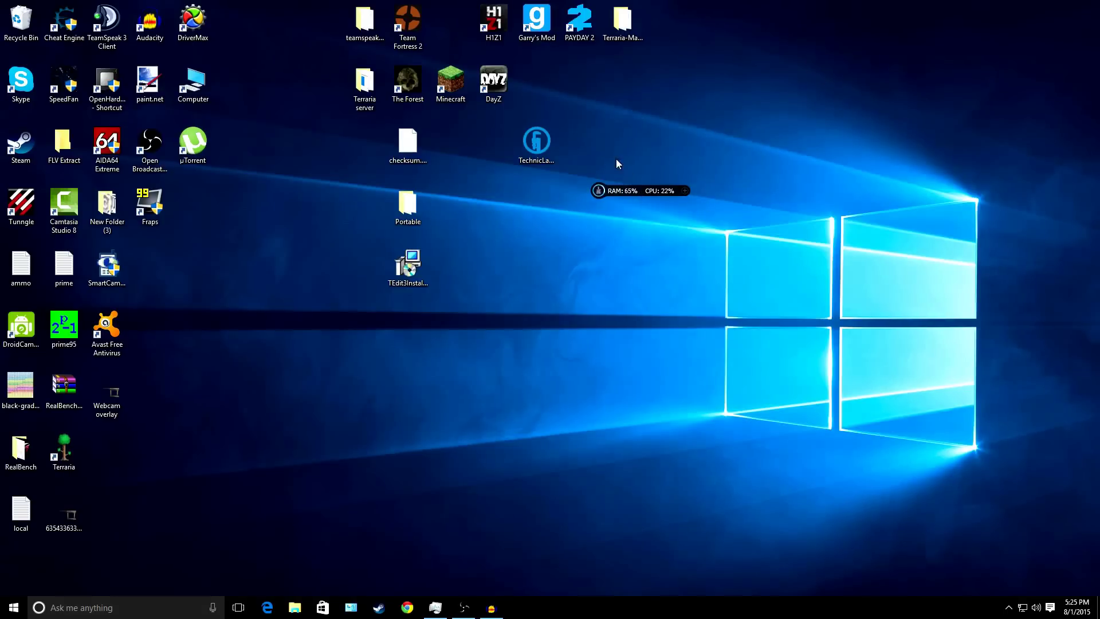
{"action": "left_click_drag", "start_coordinate": [614, 195], "coordinate": [1014, 26]}
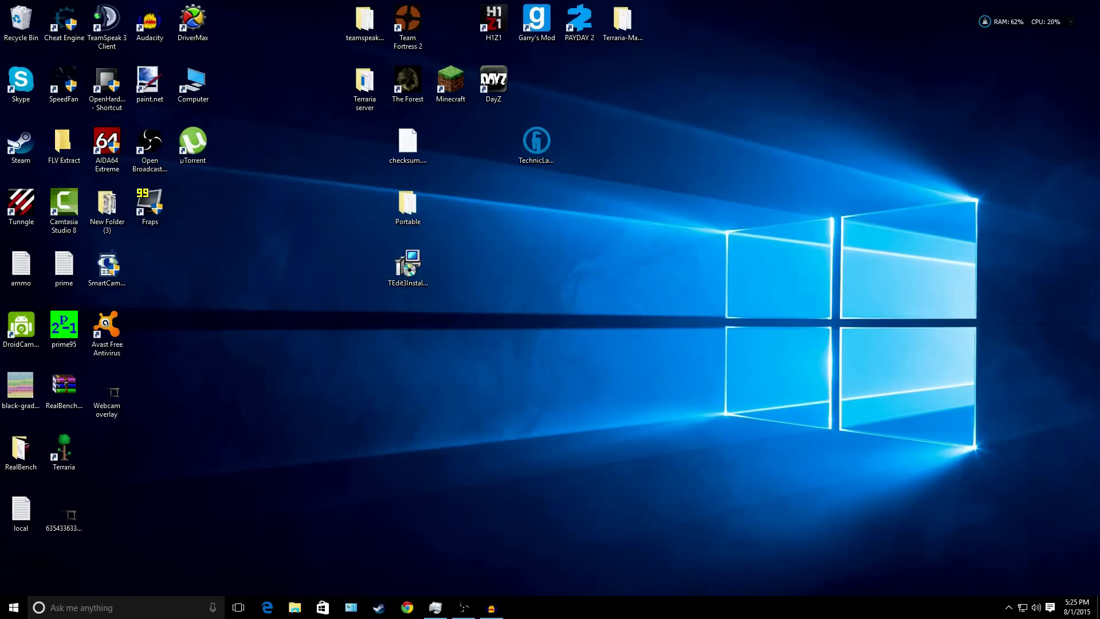
{"action": "key", "text": "ctrl+shift+Escape"}
{"action": "left_click_drag", "start_coordinate": [524, 118], "coordinate": [454, 118]}
{"action": "double_click", "coordinate": [455, 118]}
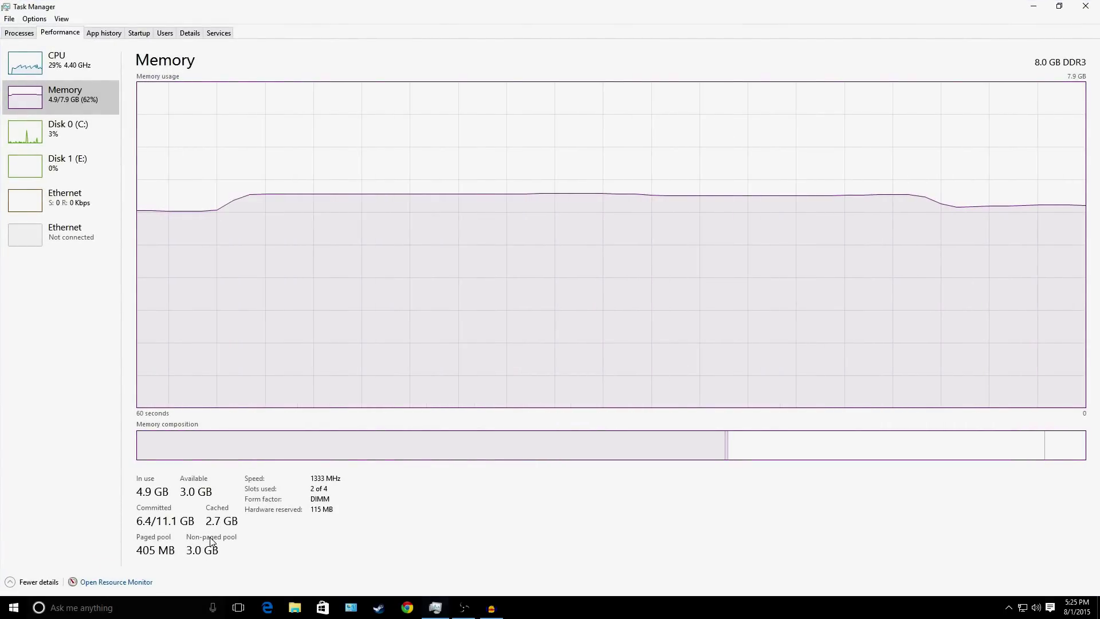
- Restore Task Manager to a centred window and bring up the taskbar search panel
{"action": "left_click_drag", "start_coordinate": [341, 4], "coordinate": [468, 85]}
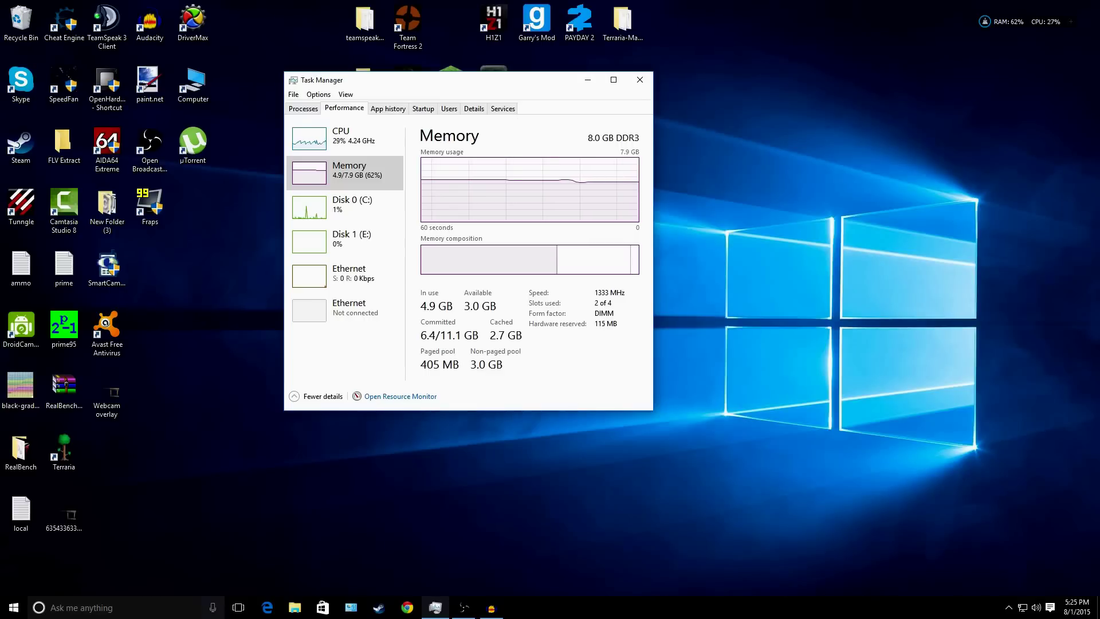
{"action": "left_click", "coordinate": [154, 608]}
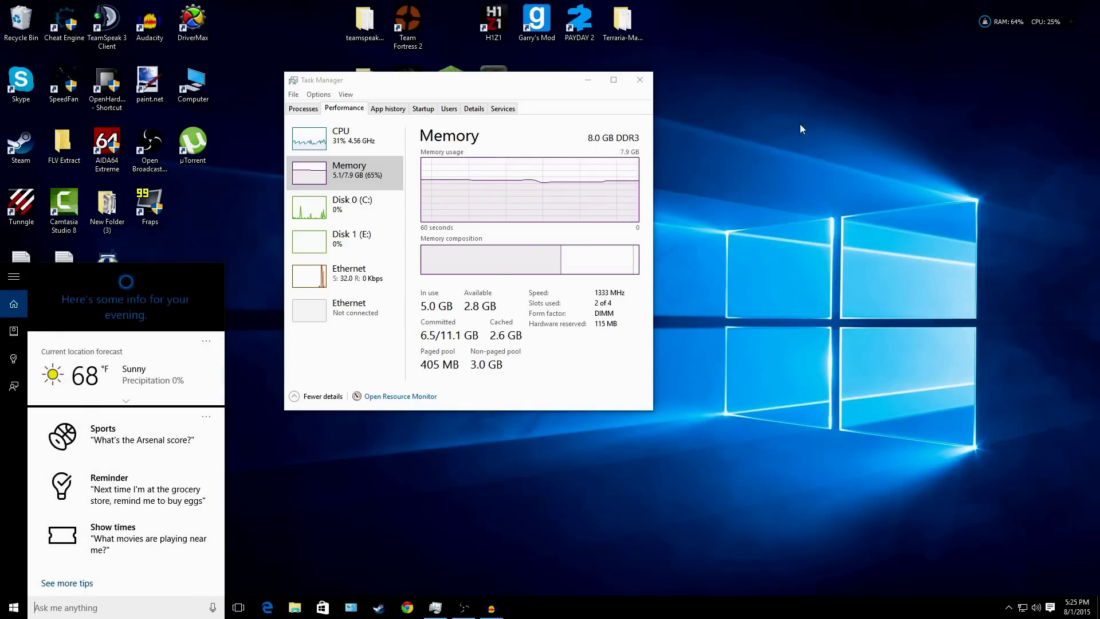
- Launch Registry Editor by searching for regedit in the taskbar search box
{"action": "left_click", "coordinate": [408, 498]}
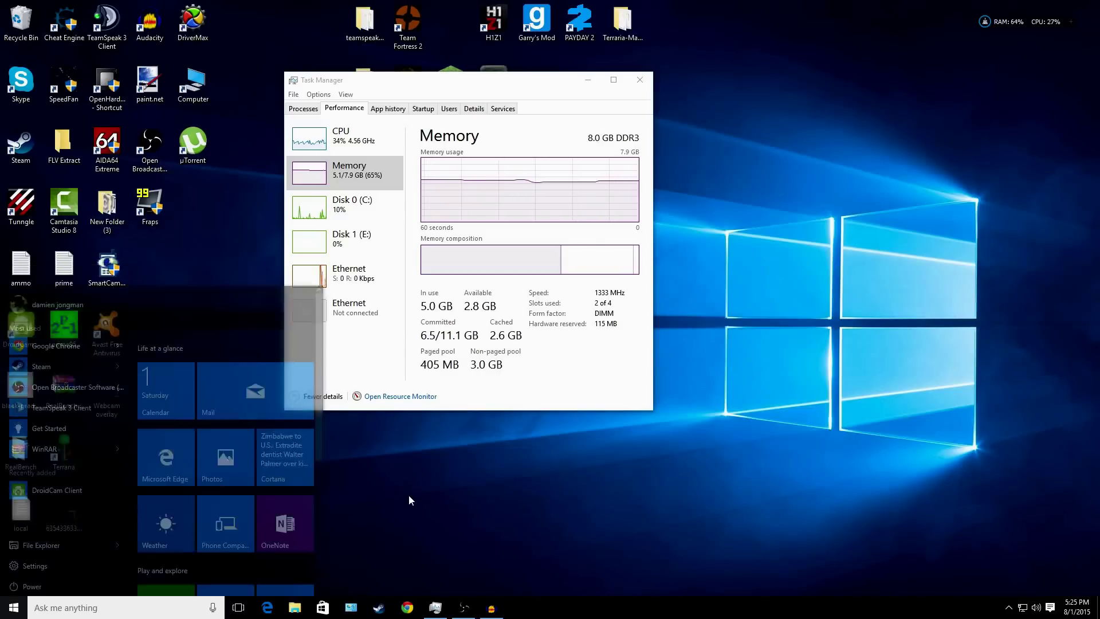
{"action": "left_click", "coordinate": [64, 608]}
{"action": "type", "text": "regedit"}
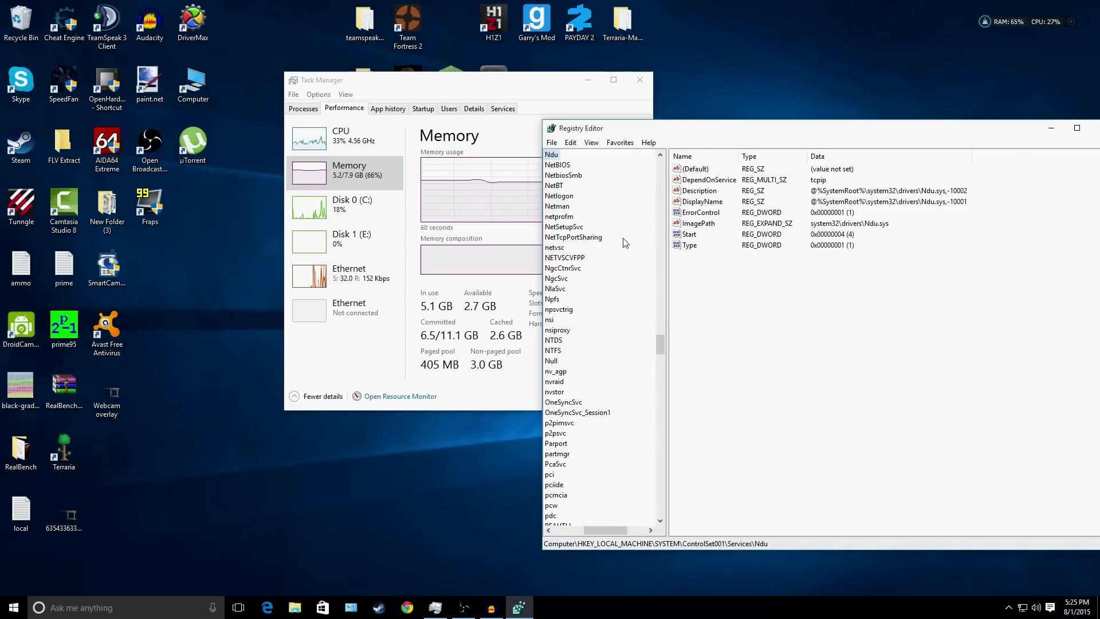
- Widen the Registry Editor window and key tree pane, then collapse HKEY_LOCAL_MACHINE to the root hives
{"action": "scroll", "coordinate": [633, 310], "scroll_direction": "up", "scroll_amount": 20}
{"action": "scroll", "coordinate": [633, 321], "scroll_direction": "up", "scroll_amount": 20}
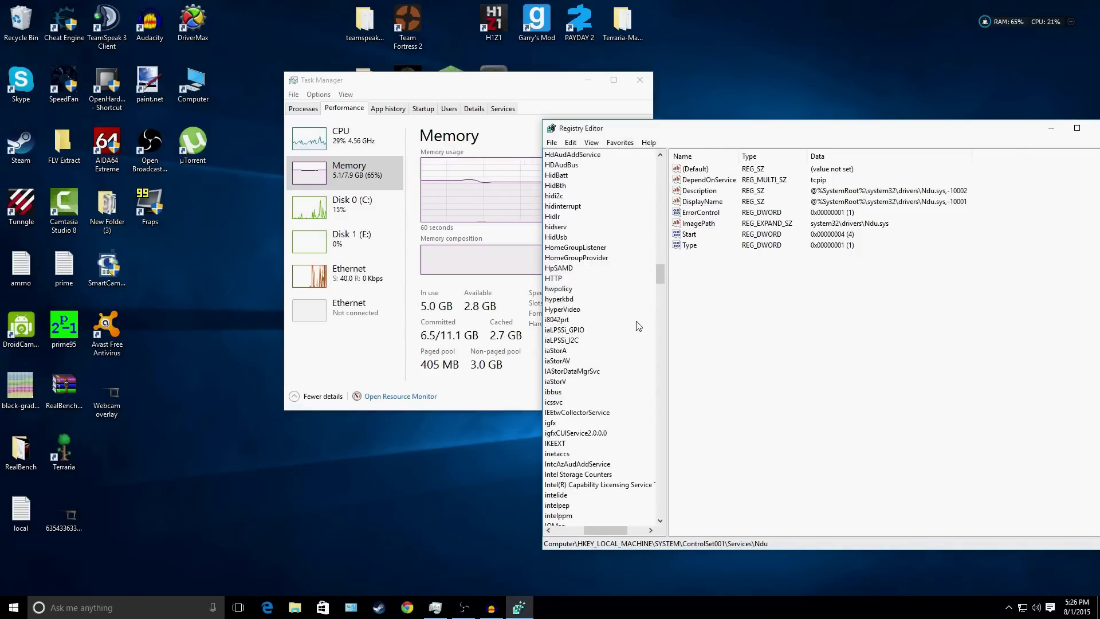
{"action": "left_click_drag", "start_coordinate": [660, 207], "coordinate": [660, 167]}
{"action": "left_click", "coordinate": [551, 330]}
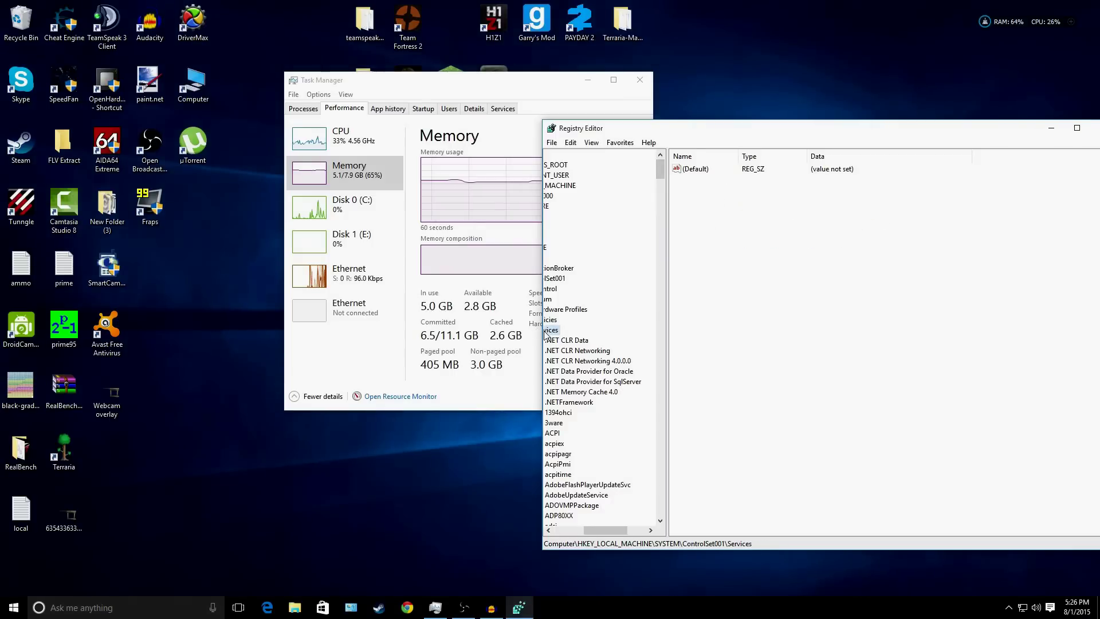
{"action": "left_click_drag", "start_coordinate": [542, 332], "coordinate": [235, 303]}
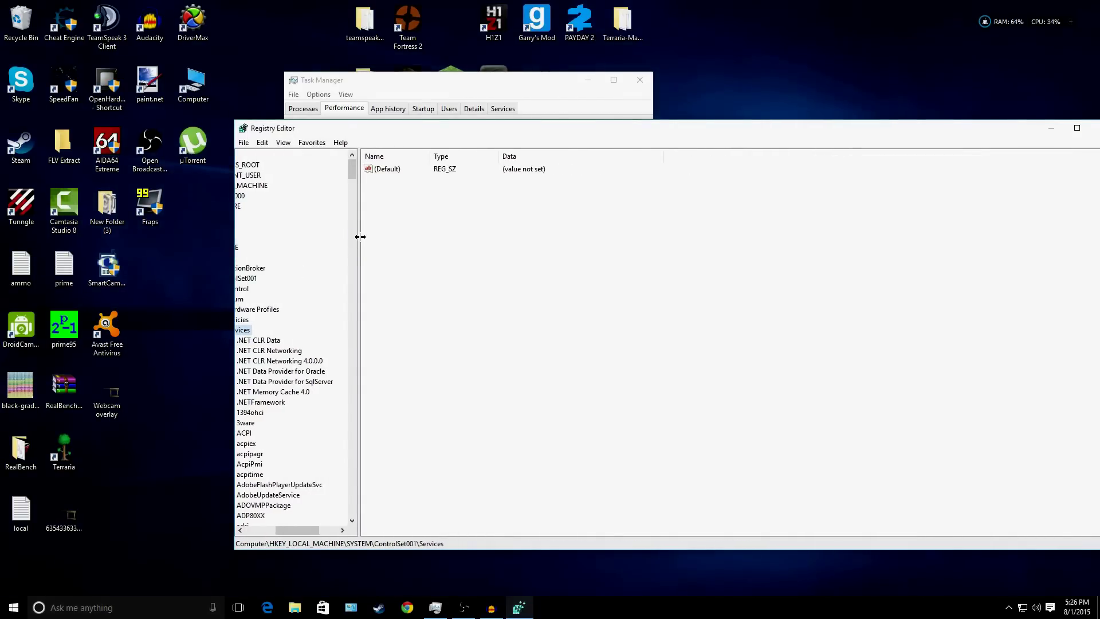
{"action": "left_click_drag", "start_coordinate": [360, 237], "coordinate": [541, 249]}
{"action": "left_click", "coordinate": [252, 185]}
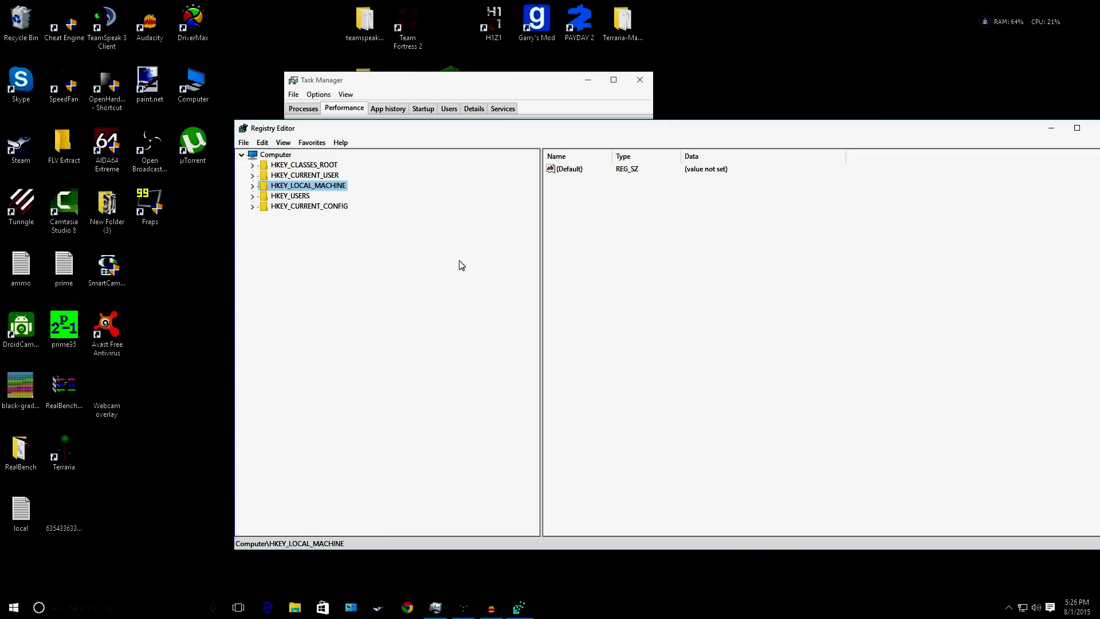
- Expand HKEY_LOCAL_MACHINE > SYSTEM > ControlSet001 > Services and scroll toward Netman, NTFS and nvstor
{"action": "left_click", "coordinate": [252, 185]}
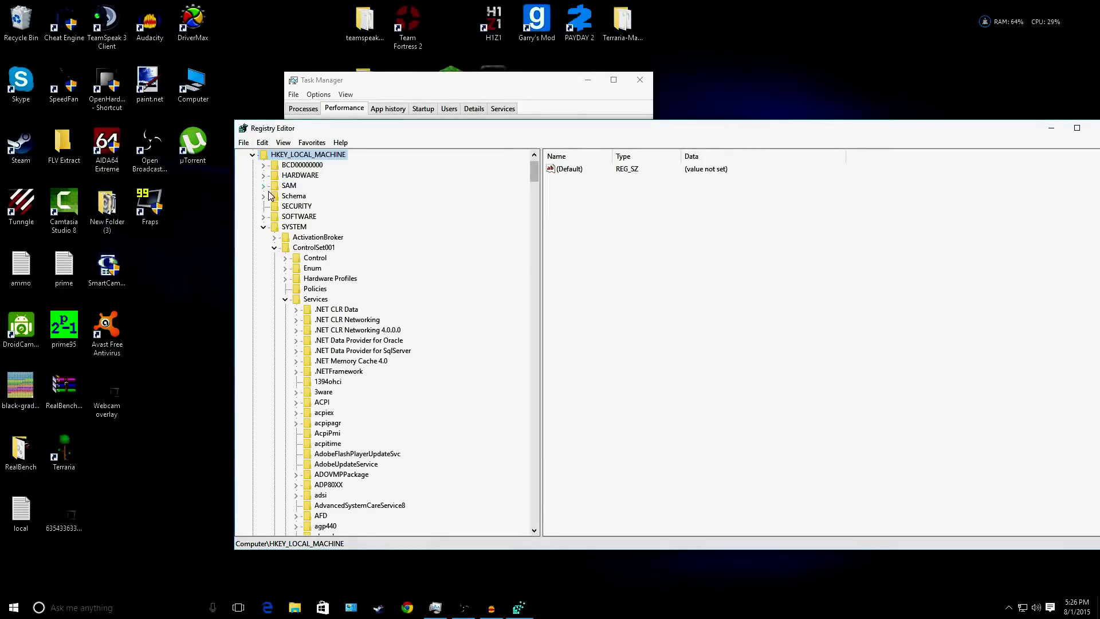
{"action": "left_click", "coordinate": [263, 227]}
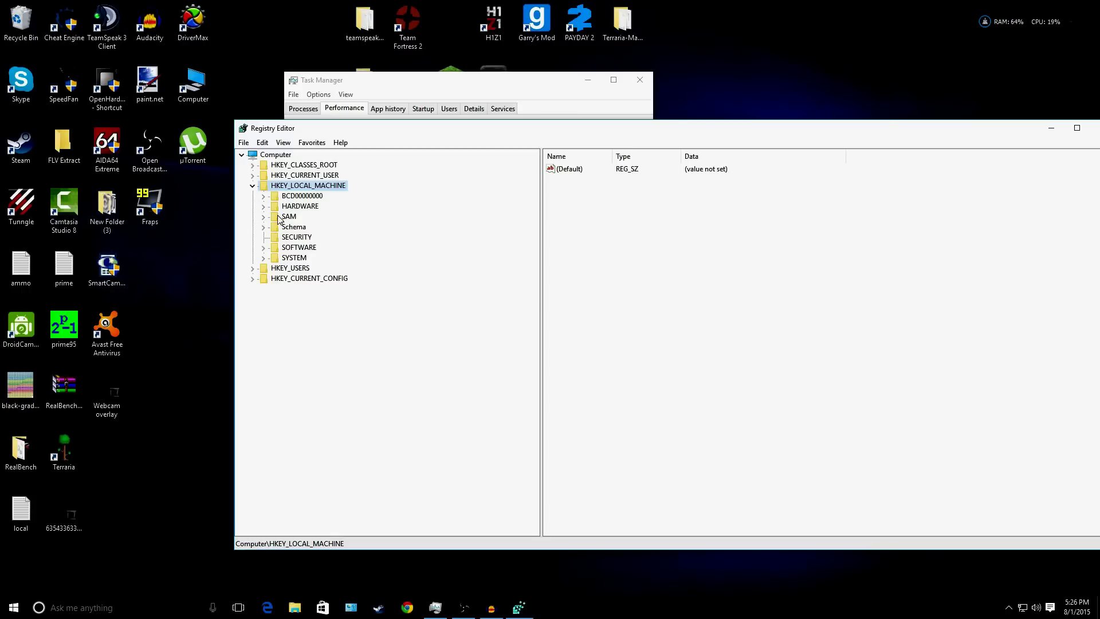
{"action": "left_click", "coordinate": [264, 258]}
{"action": "scroll", "coordinate": [317, 279], "scroll_direction": "down", "scroll_amount": 20}
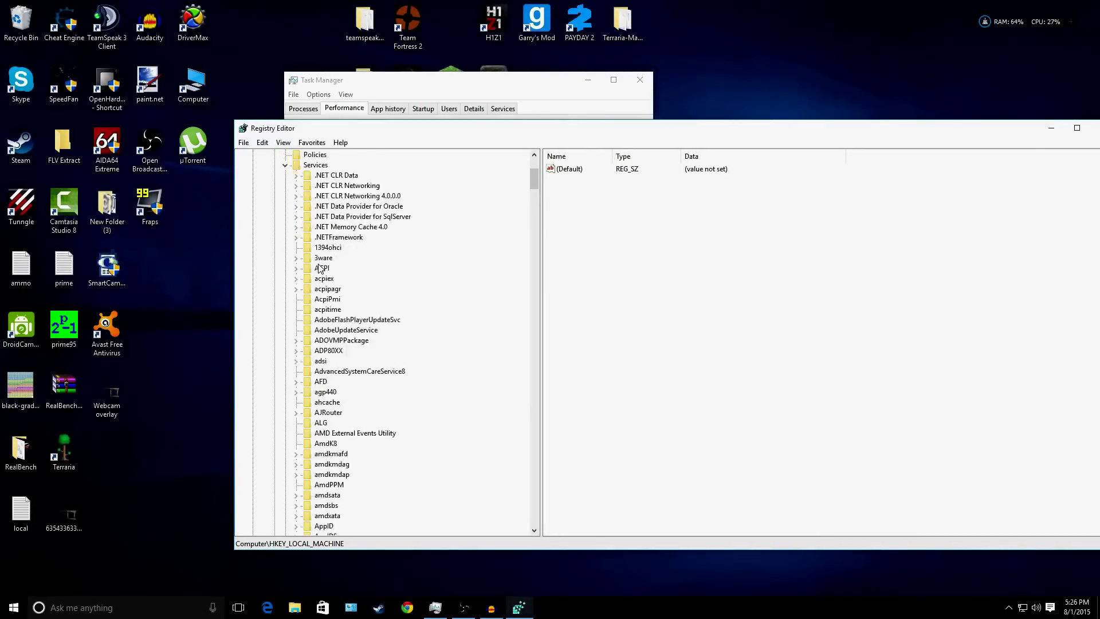
{"action": "scroll", "coordinate": [317, 279], "scroll_direction": "up", "scroll_amount": 20}
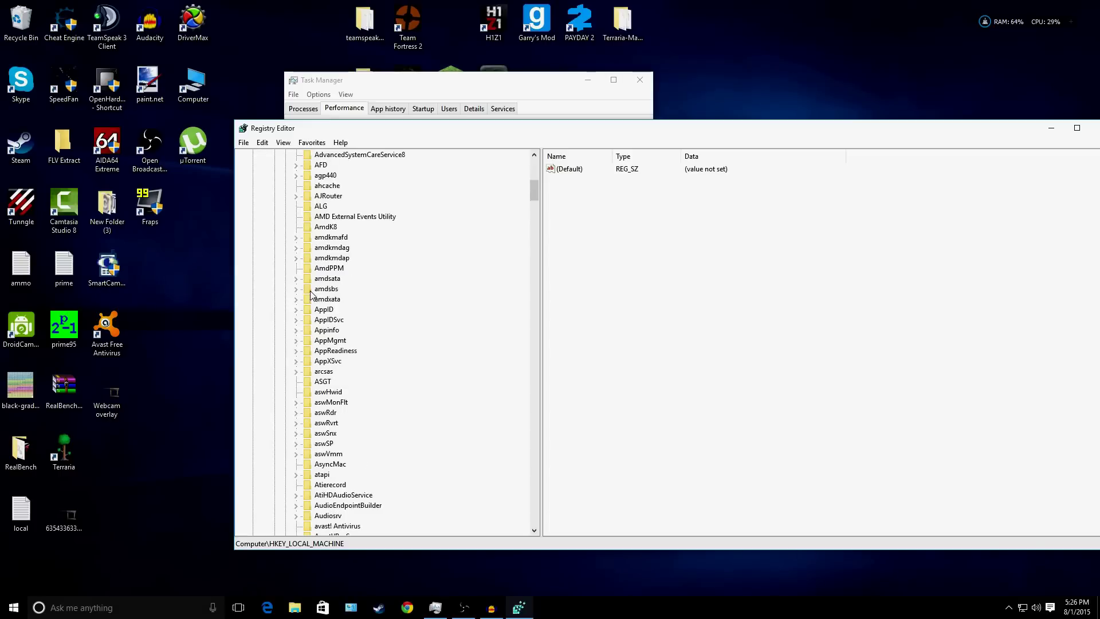
{"action": "left_click", "coordinate": [285, 331]}
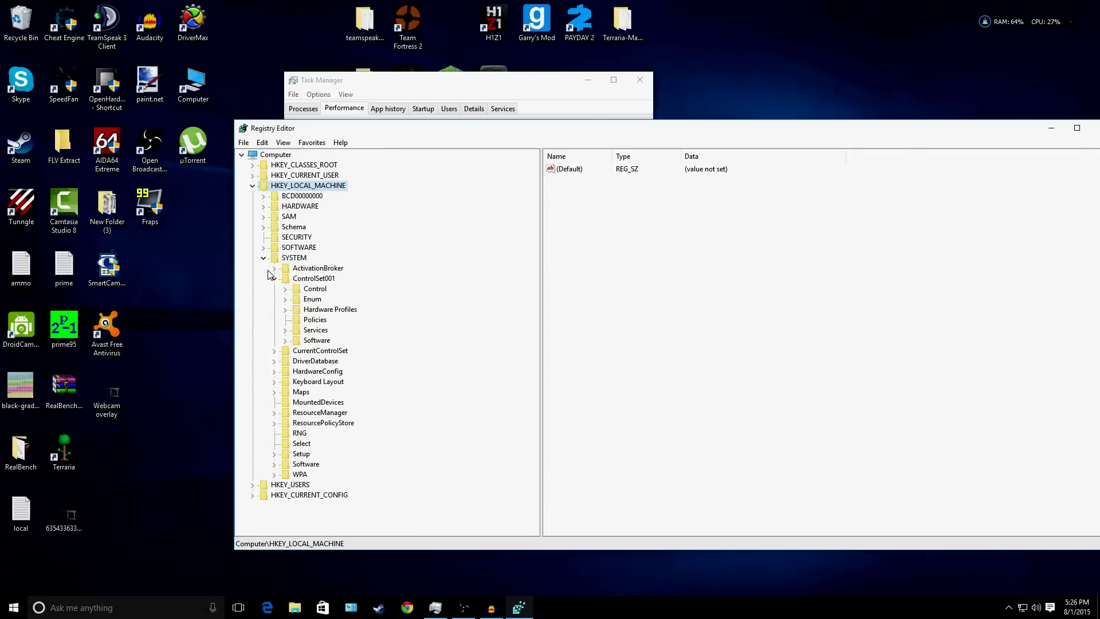
{"action": "left_click", "coordinate": [274, 279]}
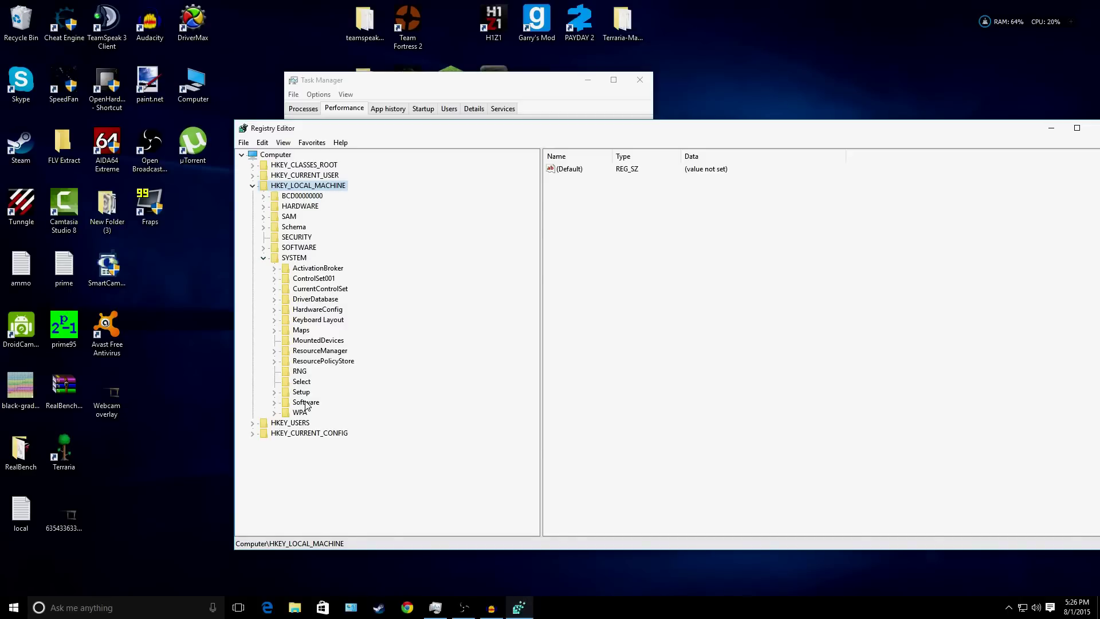
{"action": "left_click", "coordinate": [274, 278]}
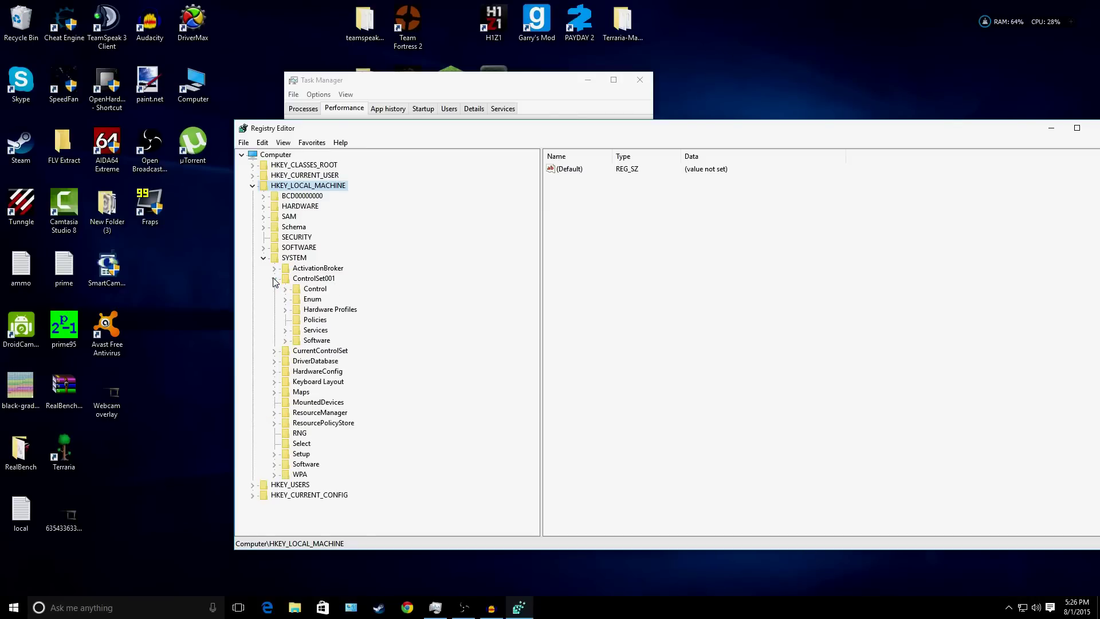
{"action": "left_click", "coordinate": [285, 331]}
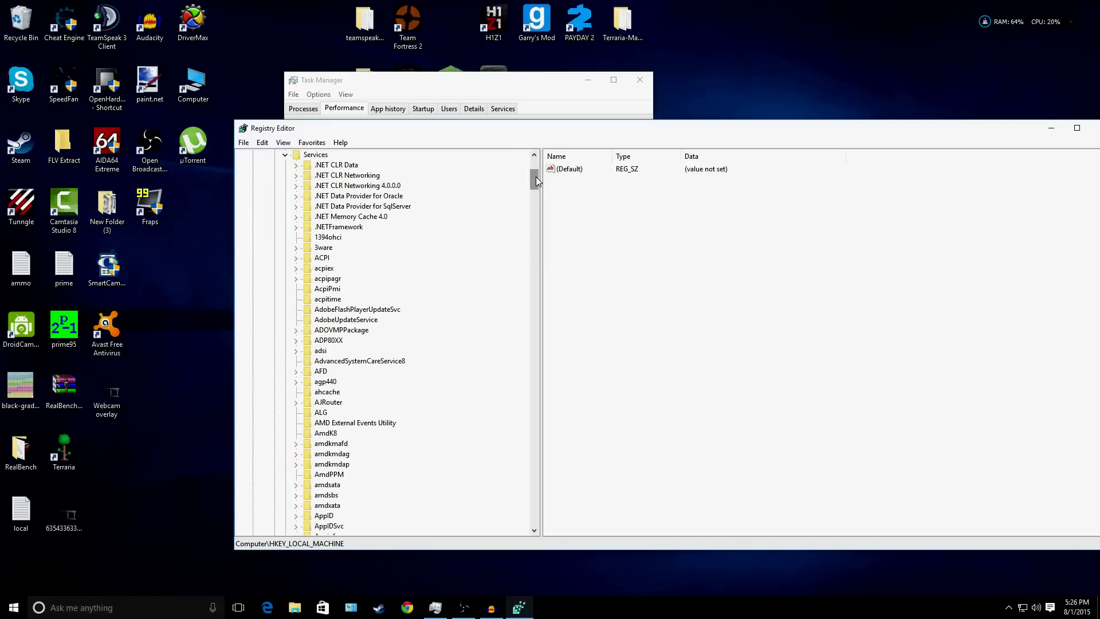
{"action": "left_click_drag", "start_coordinate": [535, 177], "coordinate": [548, 355]}
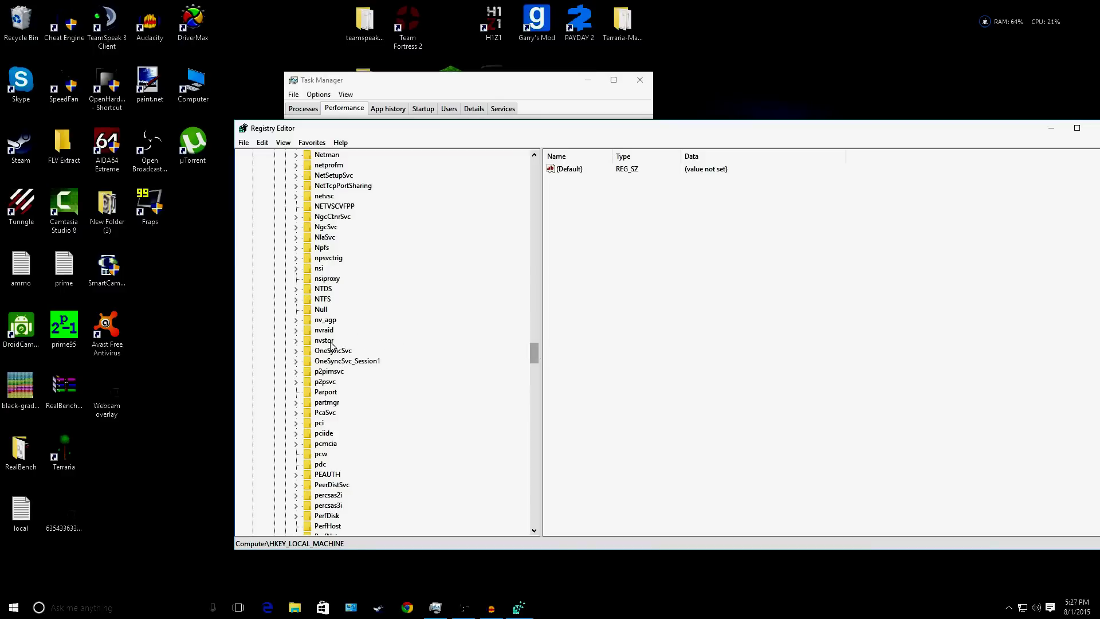
- Select the Ndu key under Services and highlight its Start value
{"action": "scroll", "coordinate": [325, 341], "scroll_direction": "up", "scroll_amount": 9}
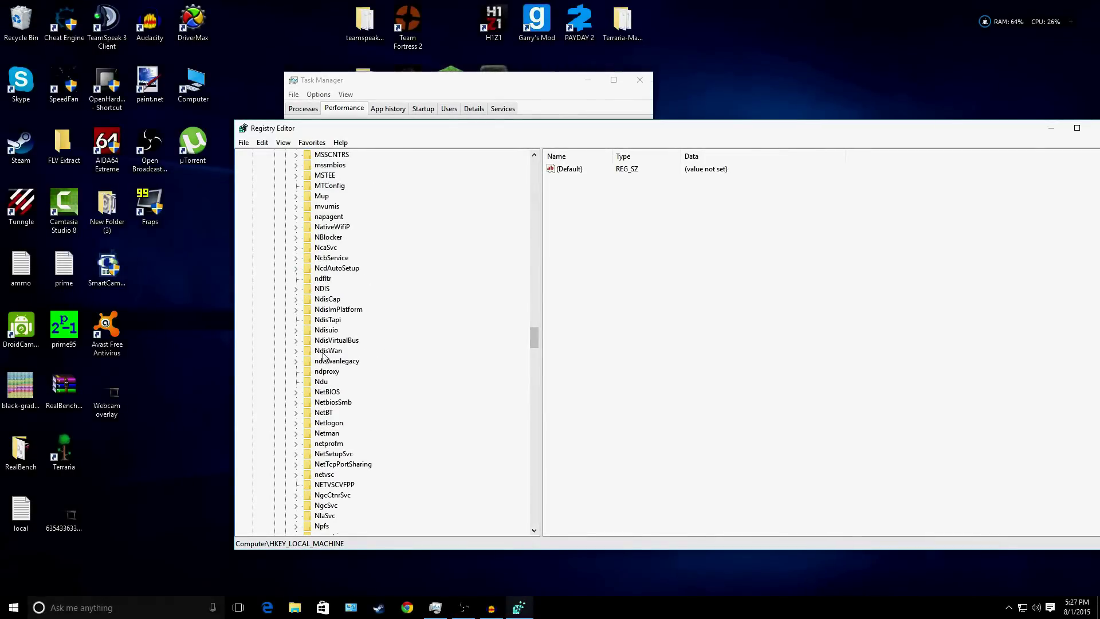
{"action": "left_click", "coordinate": [325, 382]}
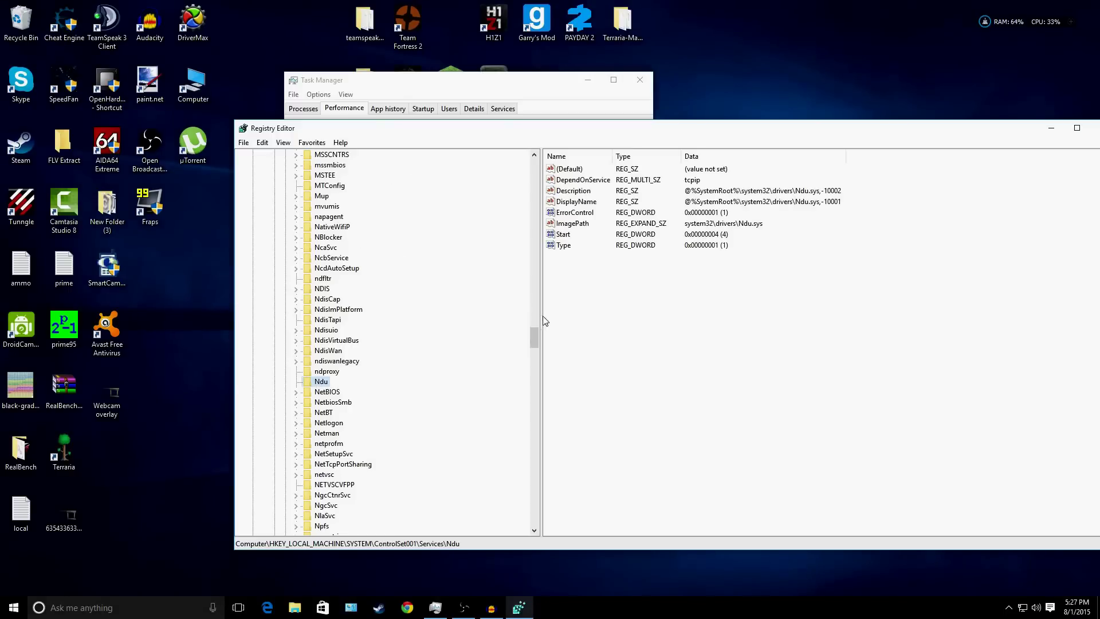
{"action": "mouse_move", "coordinate": [534, 337]}
{"action": "left_mouse_down"}
{"action": "mouse_move", "coordinate": [536, 166]}
{"action": "mouse_move", "coordinate": [533, 350]}
{"action": "left_mouse_up"}
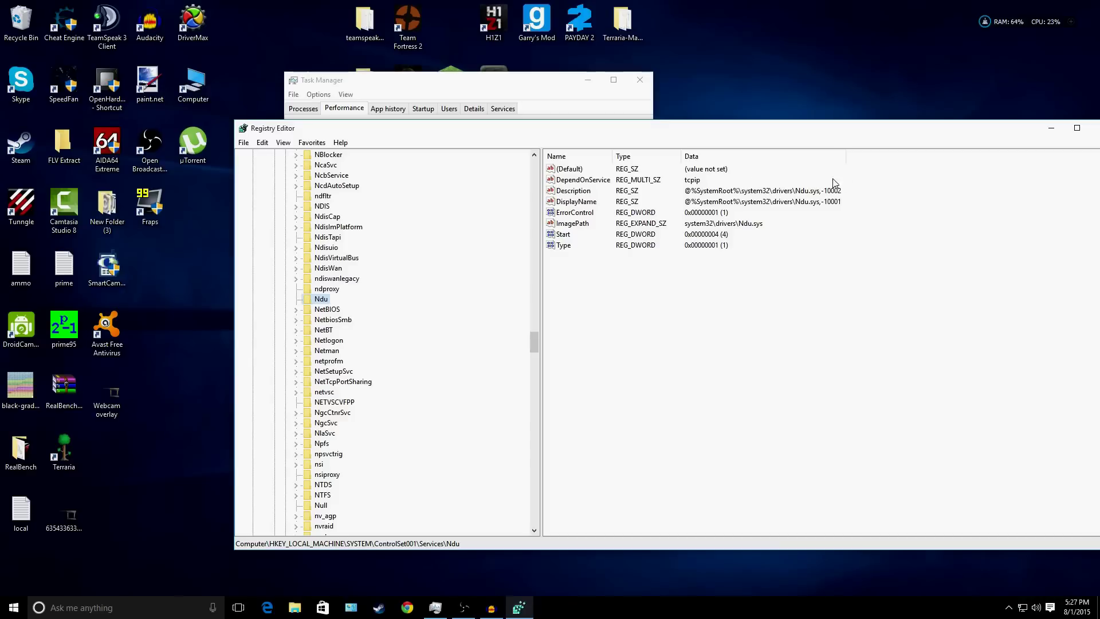
{"action": "left_click", "coordinate": [564, 236]}
- Modify the Ndu Start DWORD, entering 2 as its value data, and confirm with OK
{"action": "right_click", "coordinate": [564, 238]}
{"action": "left_click", "coordinate": [580, 243]}
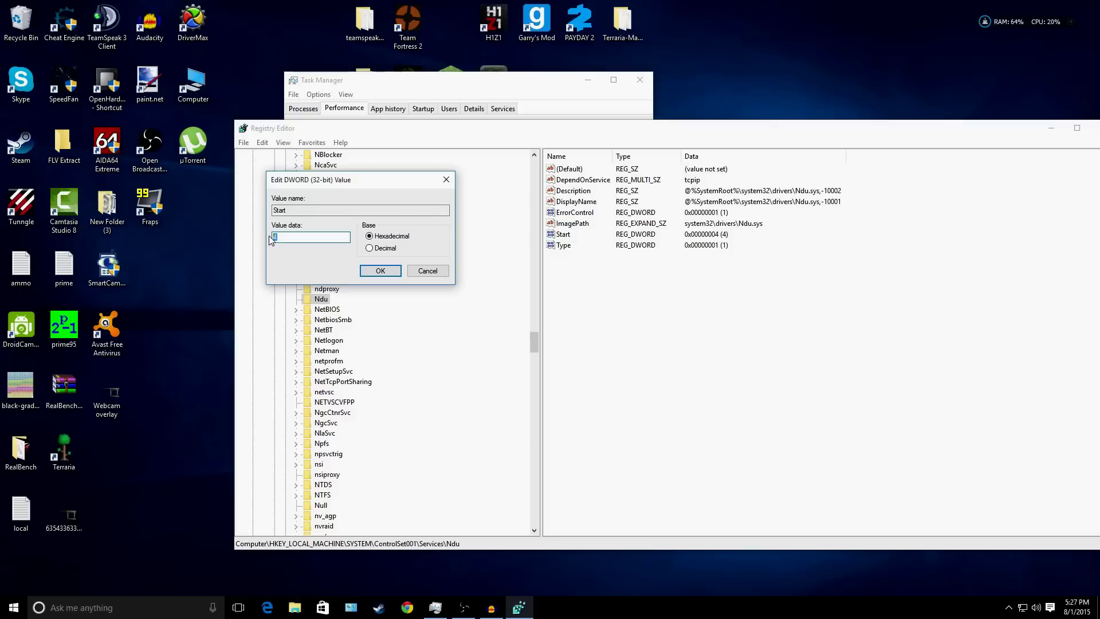
{"action": "type", "text": "2"}
{"action": "left_click", "coordinate": [380, 270]}
- Close Registry Editor and Task Manager, and nudge the RAM/CPU monitor back to the top right
{"action": "left_click", "coordinate": [1093, 126]}
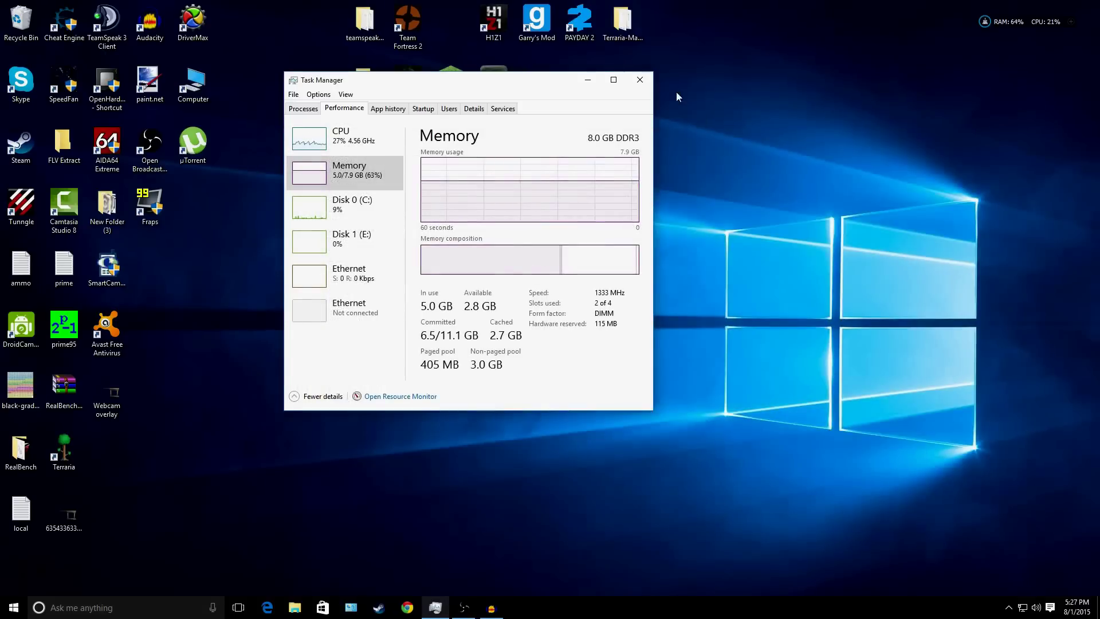
{"action": "left_click", "coordinate": [640, 79]}
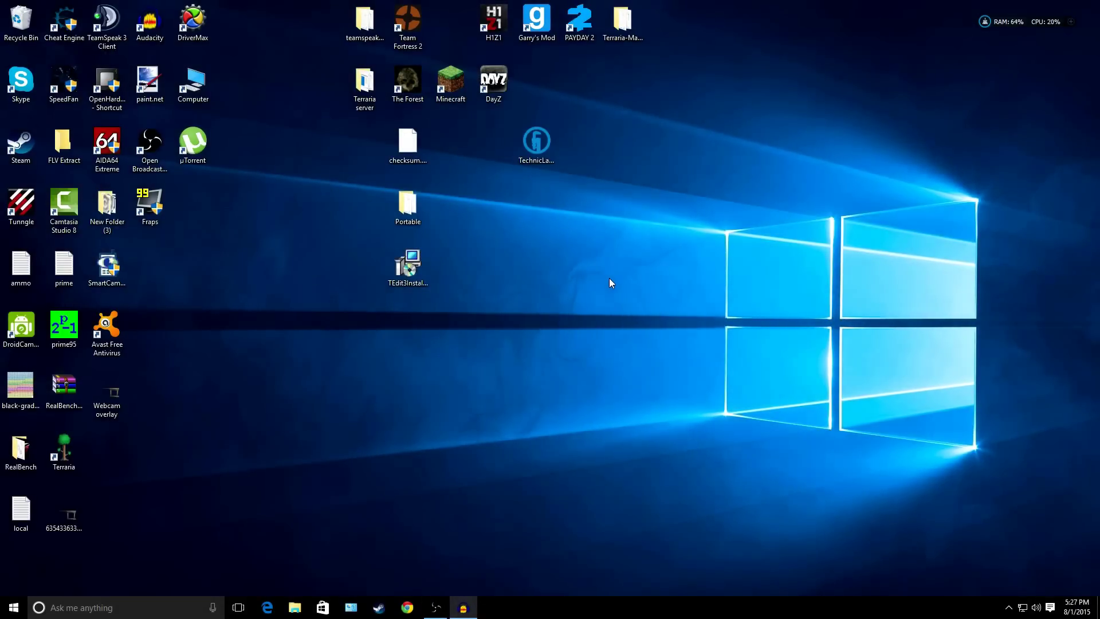
{"action": "left_click_drag", "start_coordinate": [1020, 25], "coordinate": [1044, 19]}
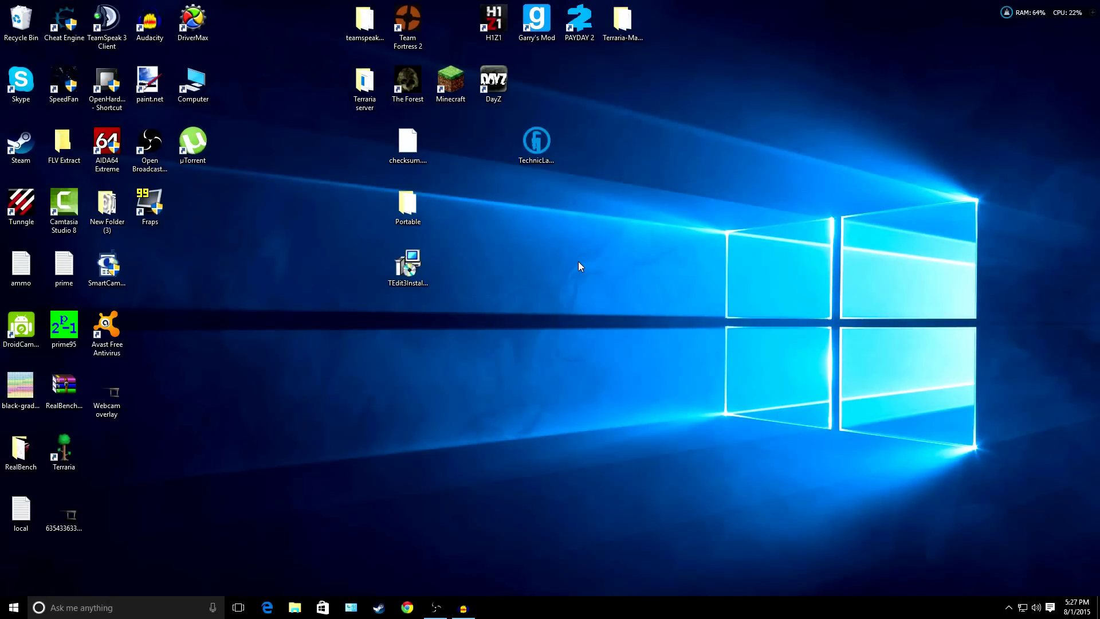